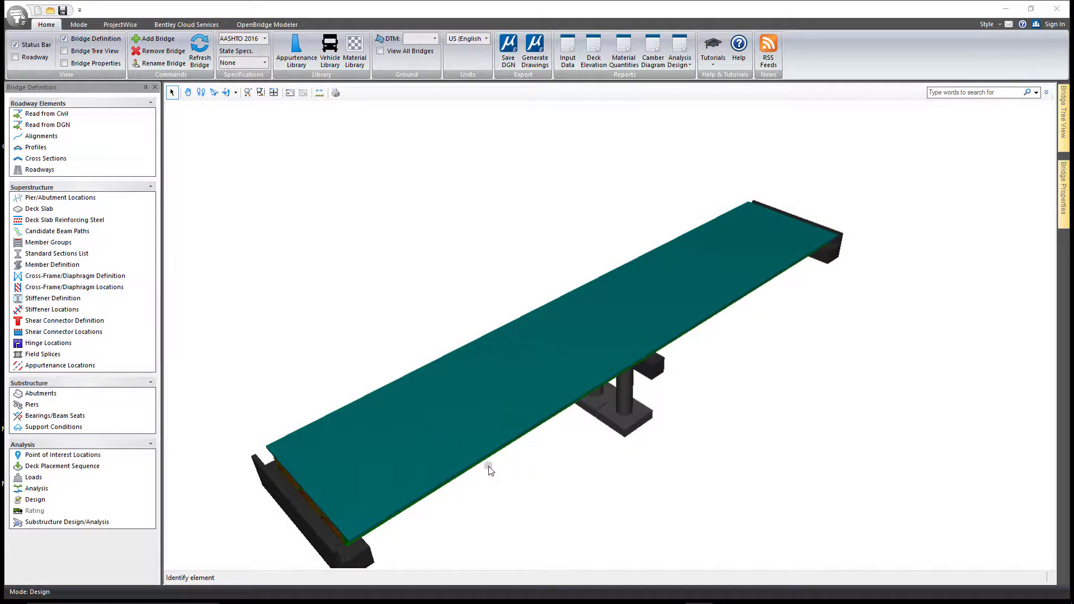
Open the bridge loads, set the stage to Initial, and expand the Initial Default combination's Dead Load/DC1 Group.
click(57, 479)
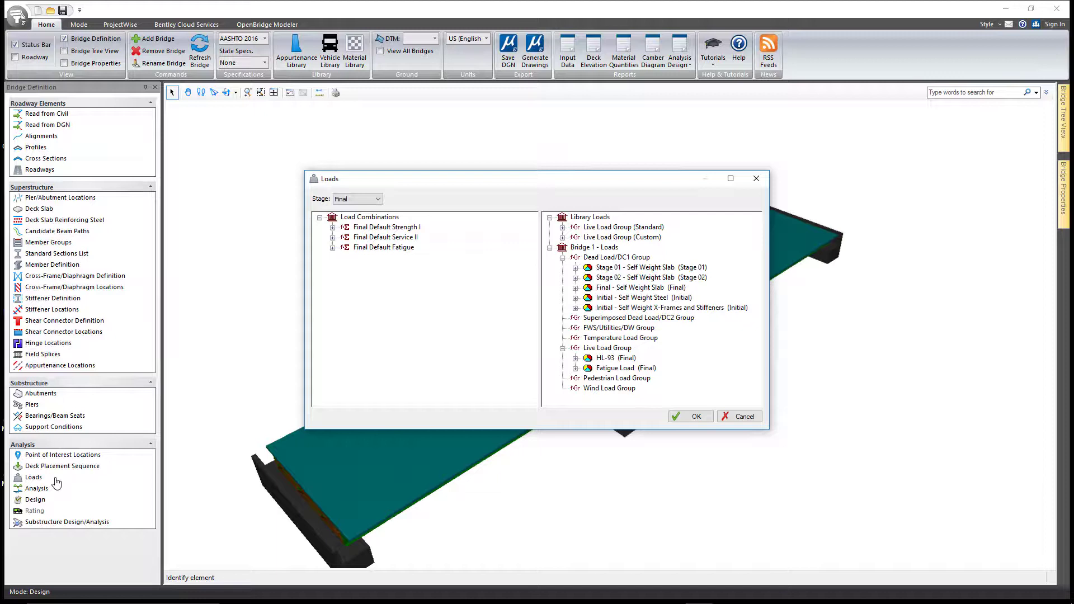
click(369, 200)
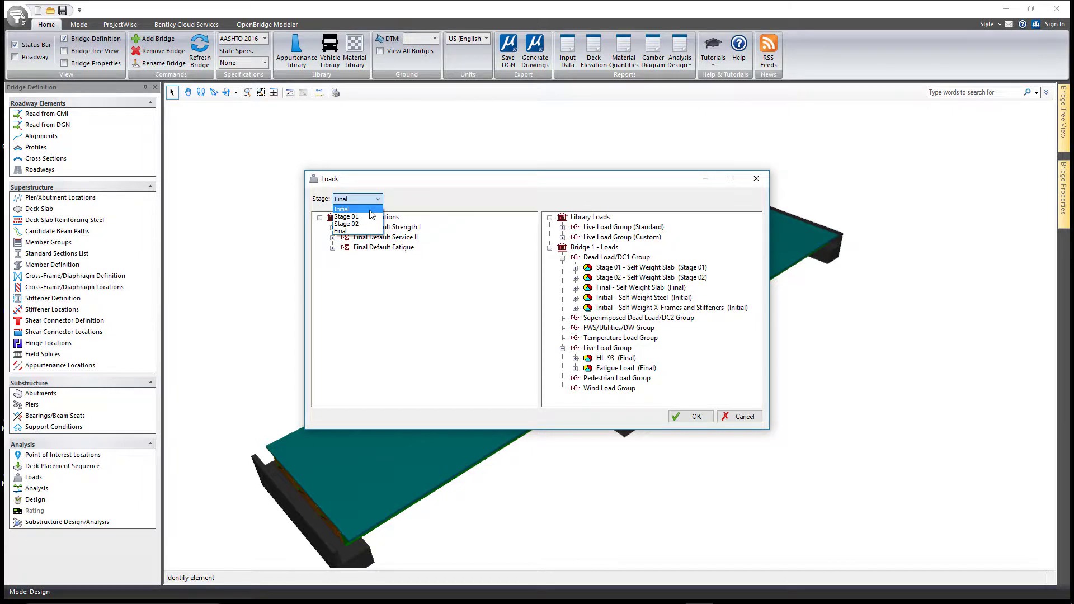
click(370, 209)
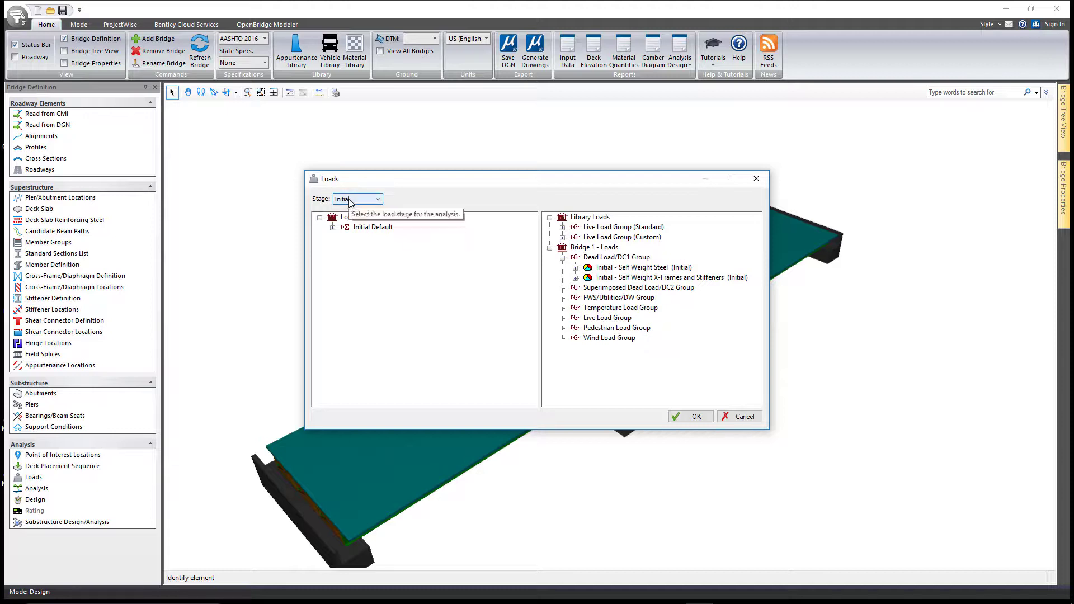
click(332, 227)
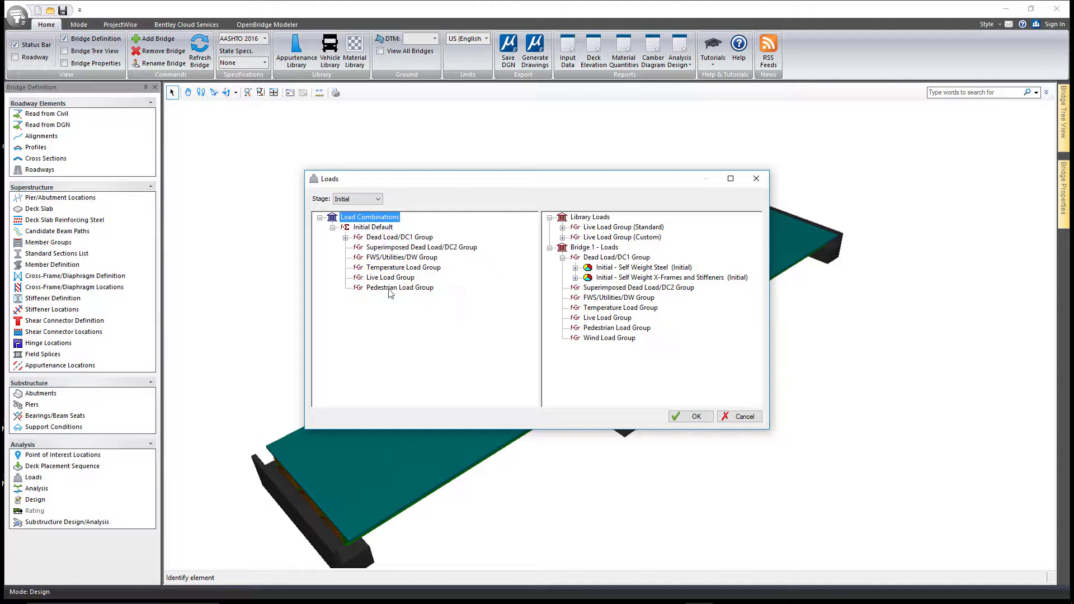
click(345, 238)
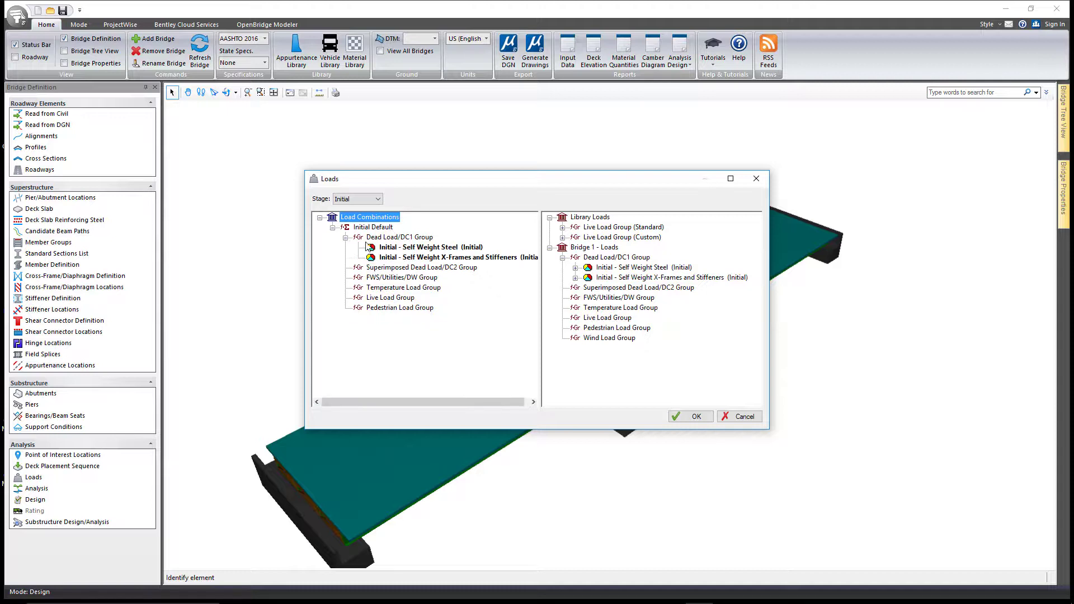
Add a DC1 dead load to Bridge 1's Dead Load/DC1 Group and create its first load row for Member 01.
right_click(634, 258)
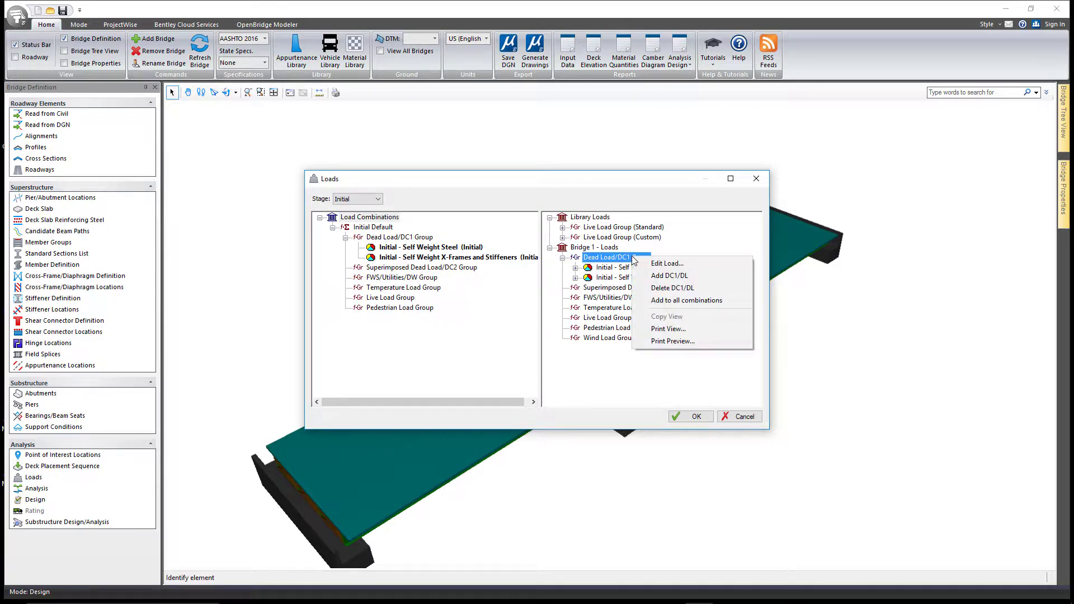
click(670, 276)
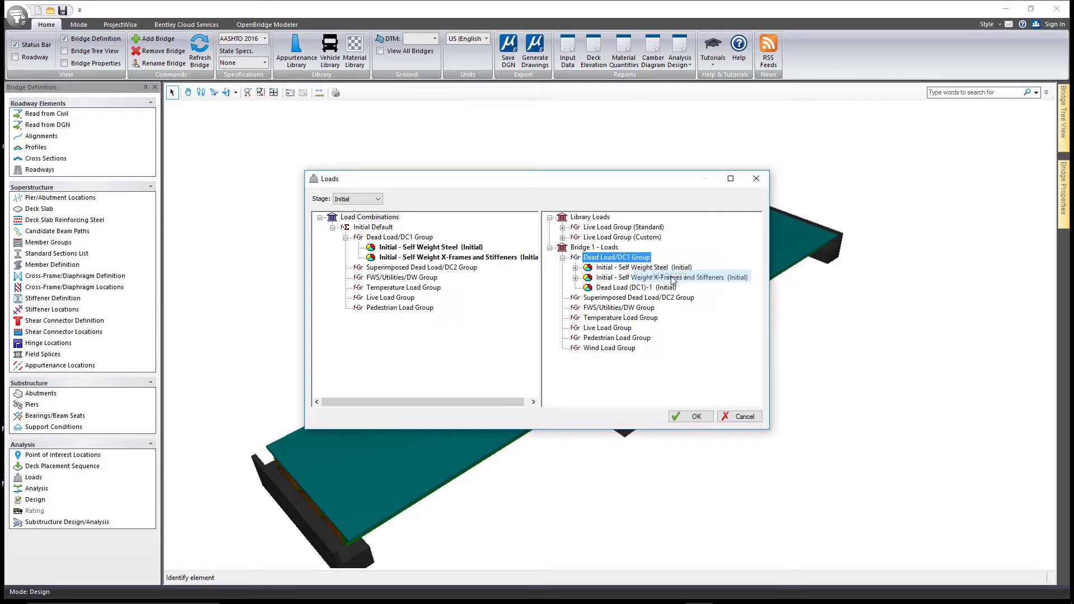
double_click(618, 289)
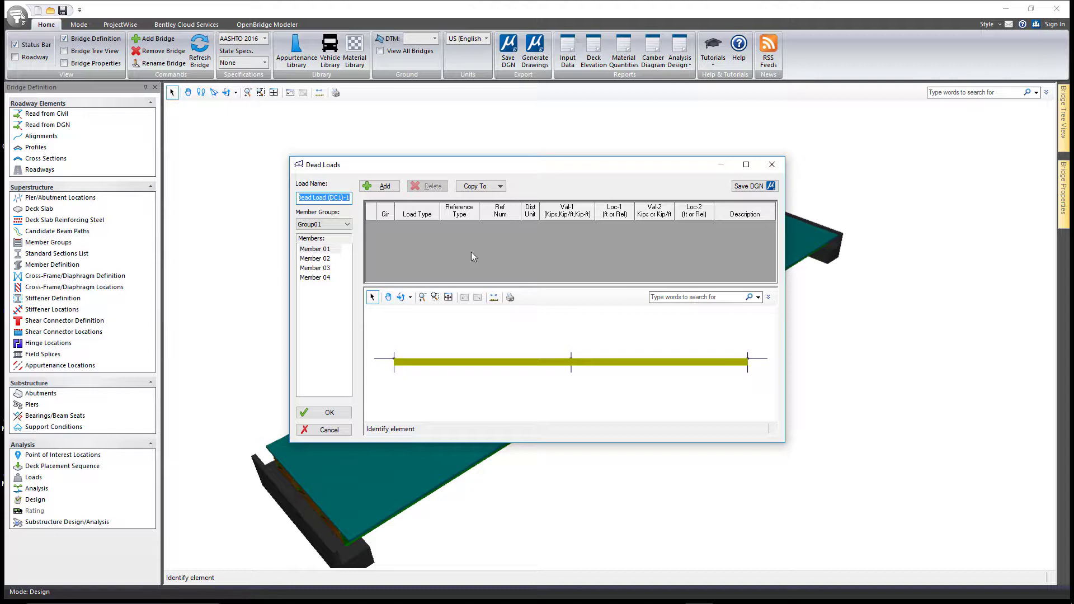
click(370, 186)
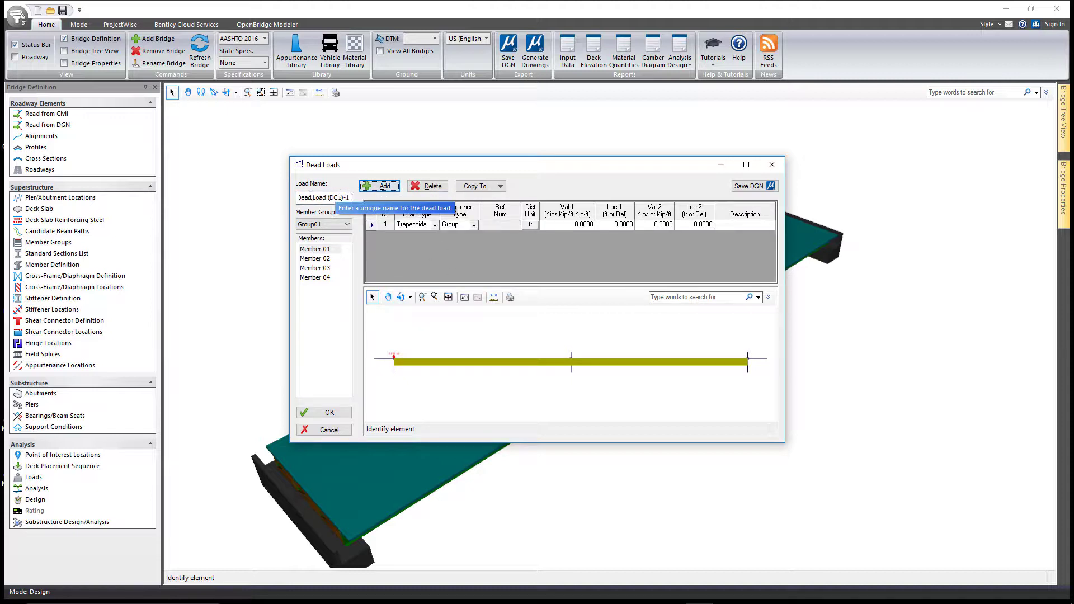
Review the row's load type and reference type options, trying Point and Moment before returning to Trapezoidal.
click(435, 226)
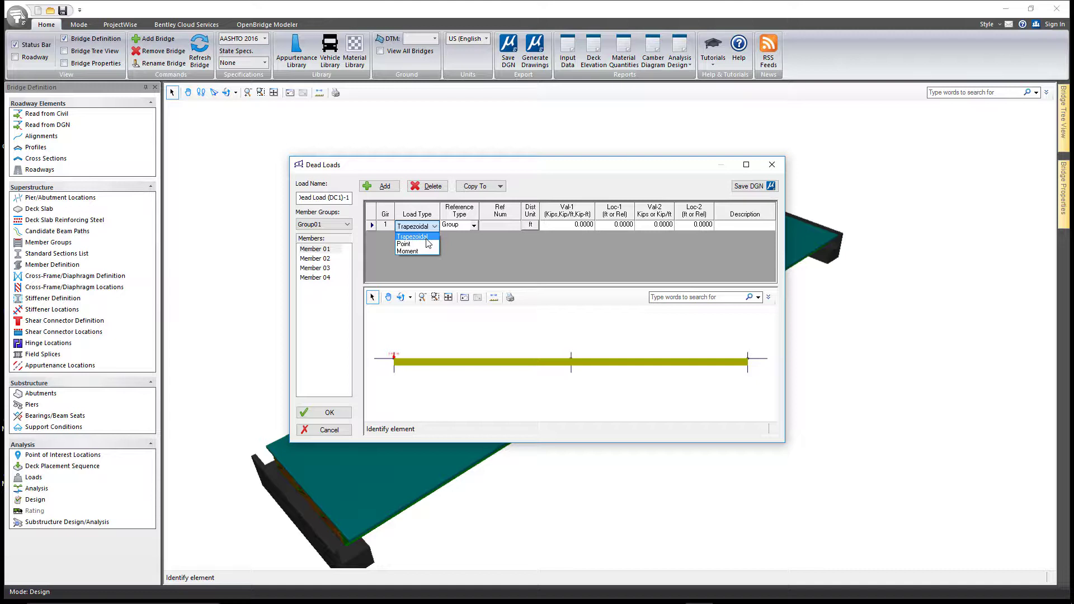
click(505, 252)
click(475, 227)
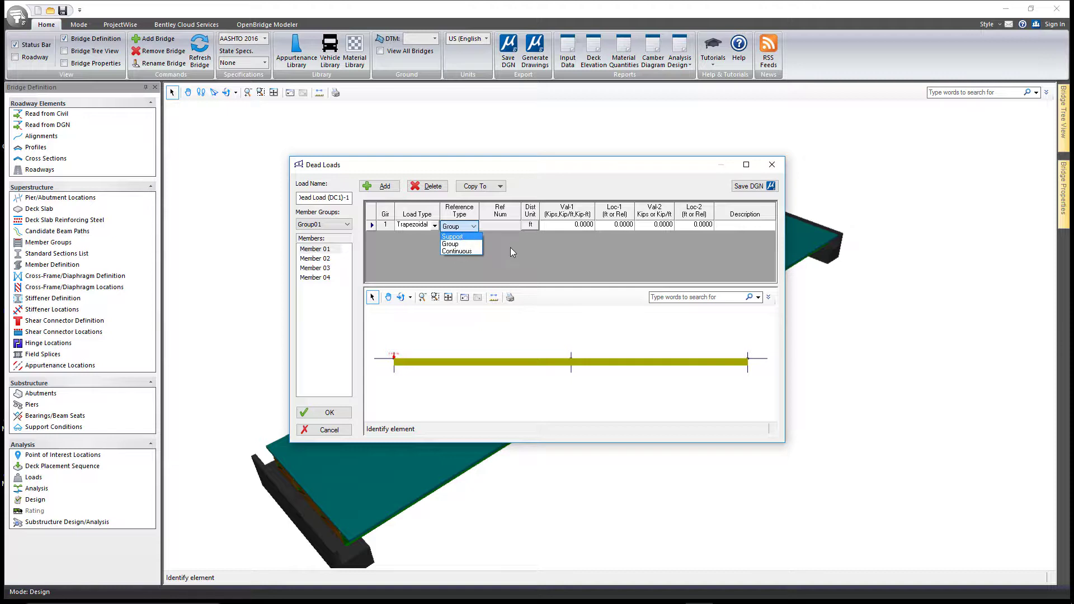
click(539, 250)
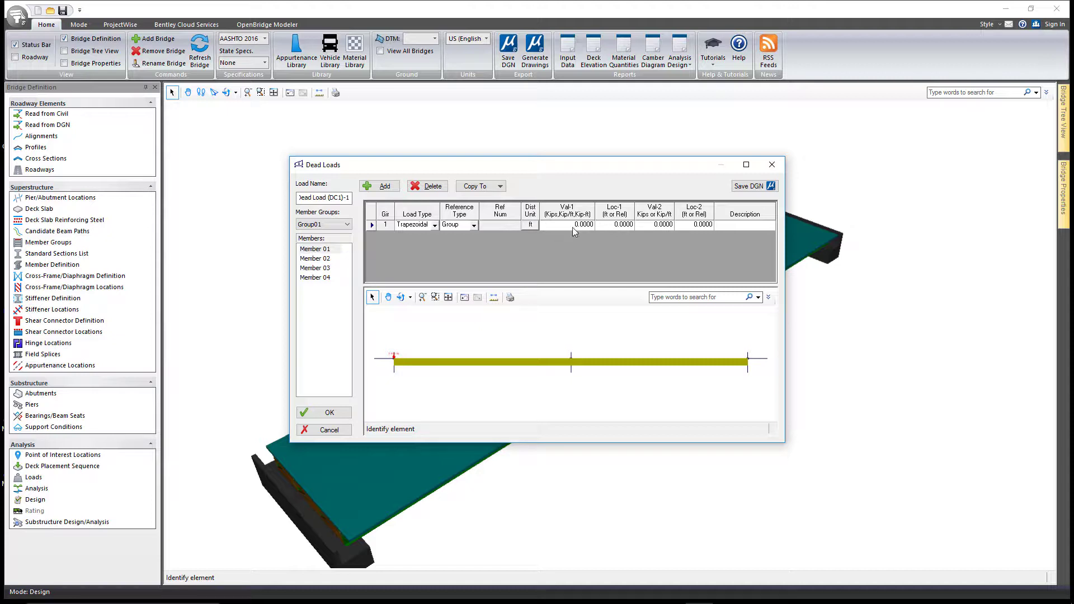
click(434, 225)
click(418, 241)
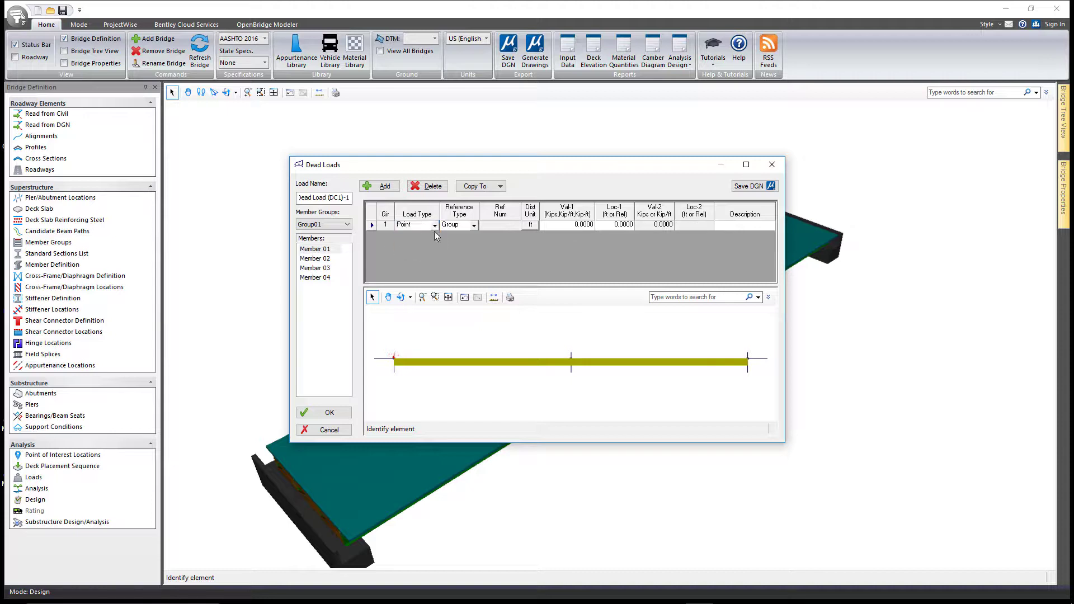
click(434, 226)
click(424, 250)
click(434, 226)
click(420, 233)
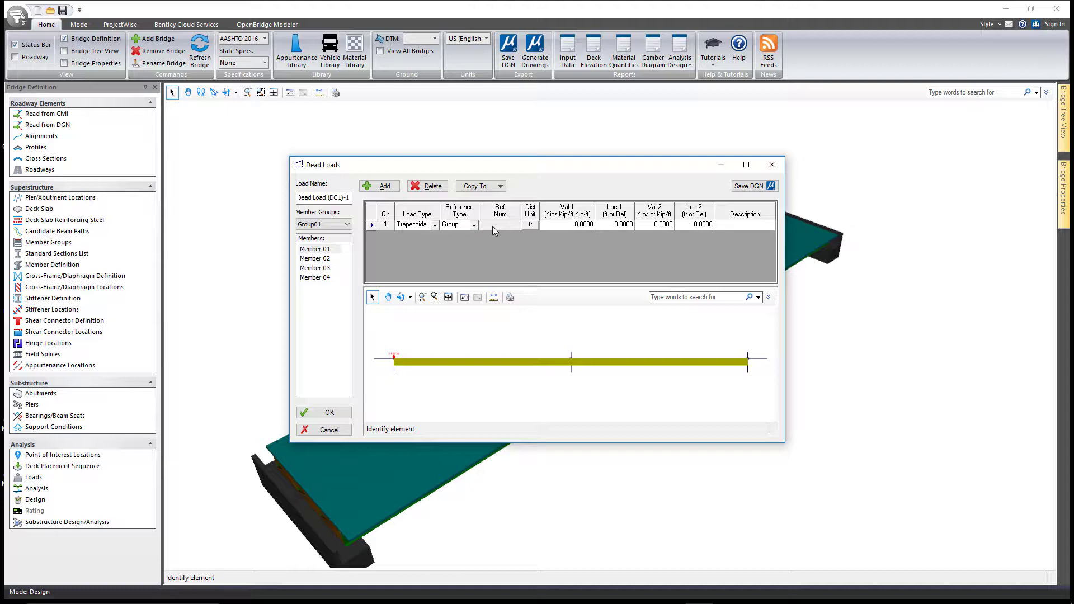
Switch the trapezoidal load's distance unit to relative and set its end location (Loc-2) to 1.
click(531, 225)
click(531, 226)
click(535, 227)
click(625, 230)
click(697, 224)
key(Tab)
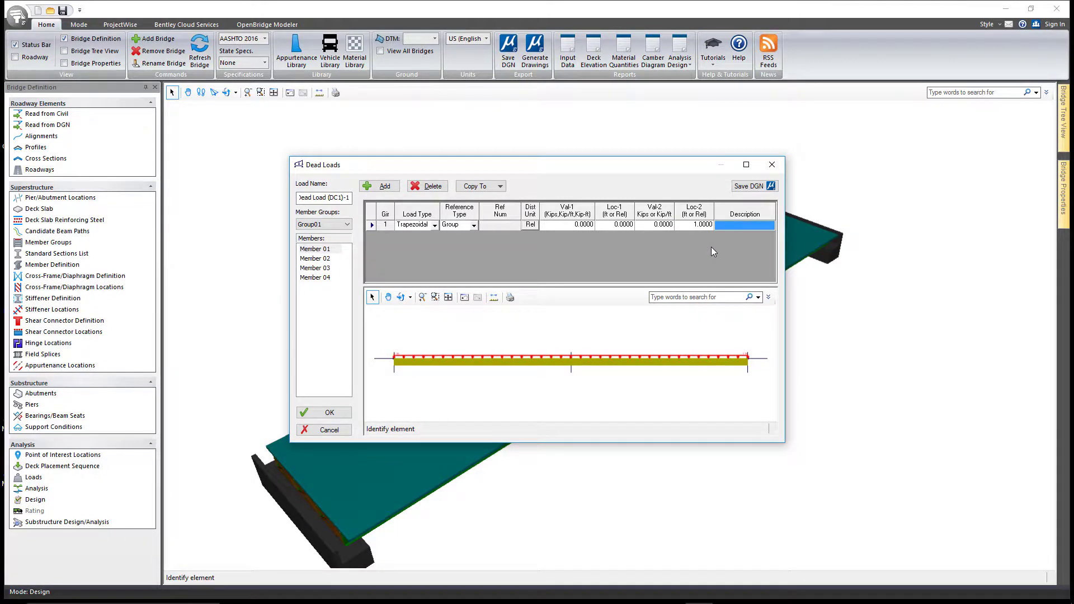
Set both the start and end load values (Val-1 and Val-2) to 1 kip/ft and accept the dead load.
click(585, 227)
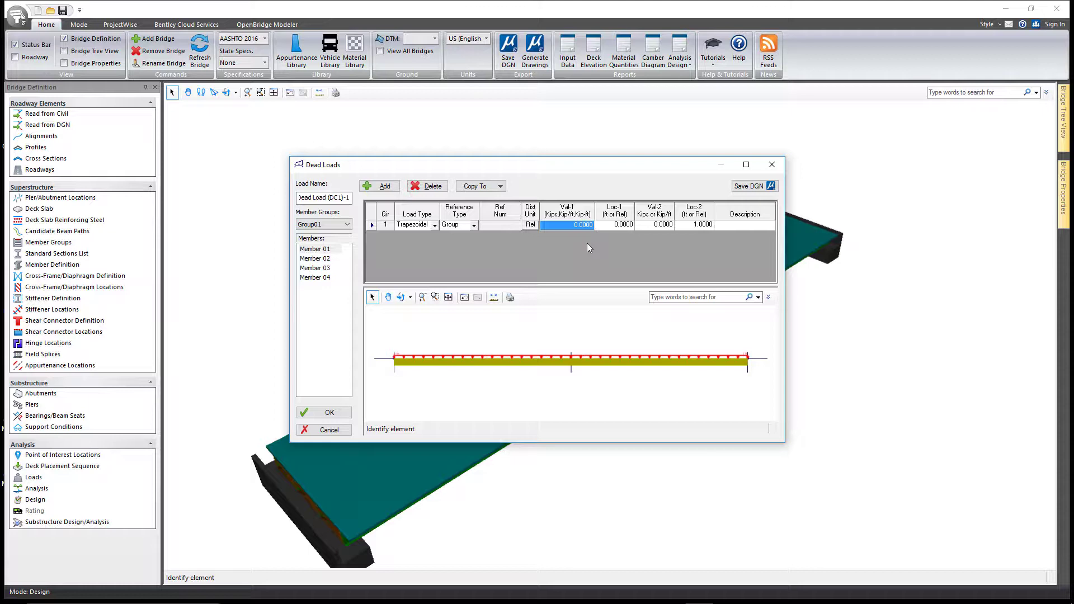
text(1)
key(Tab)
click(653, 226)
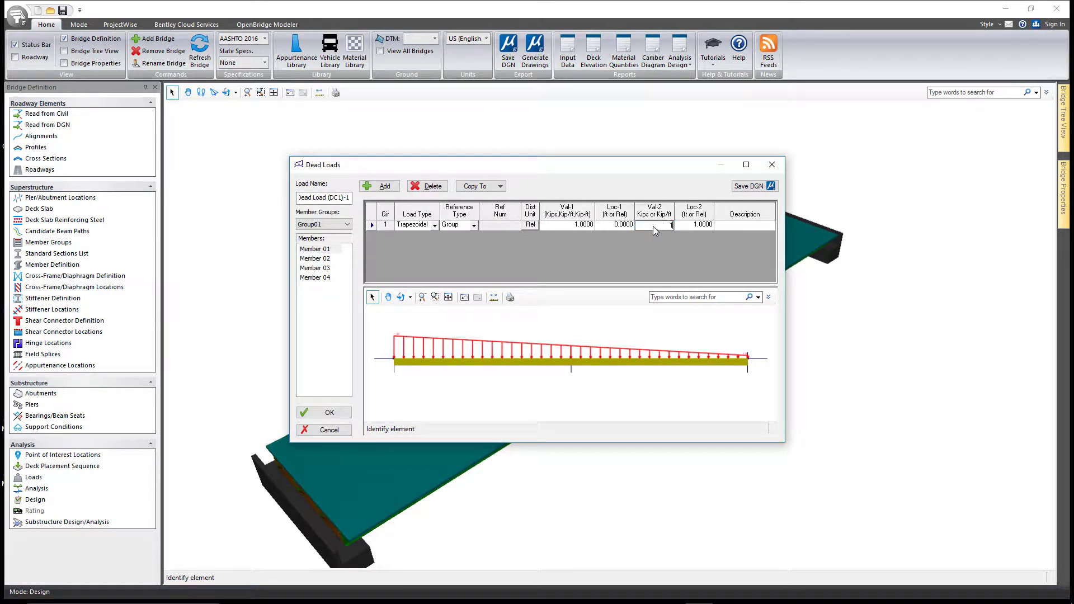
text(1)
key(Tab)
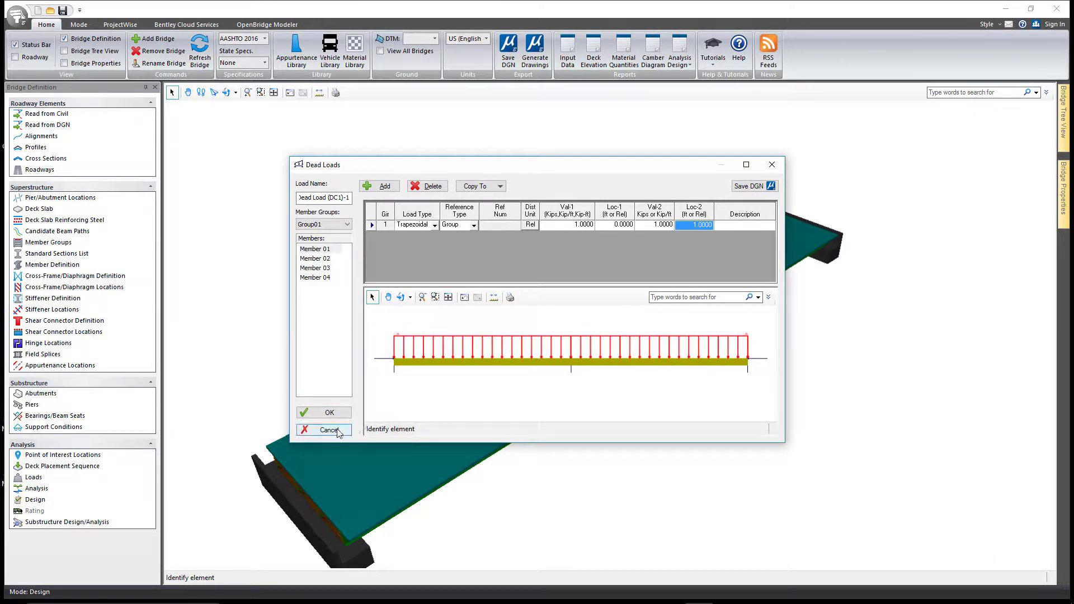
click(330, 412)
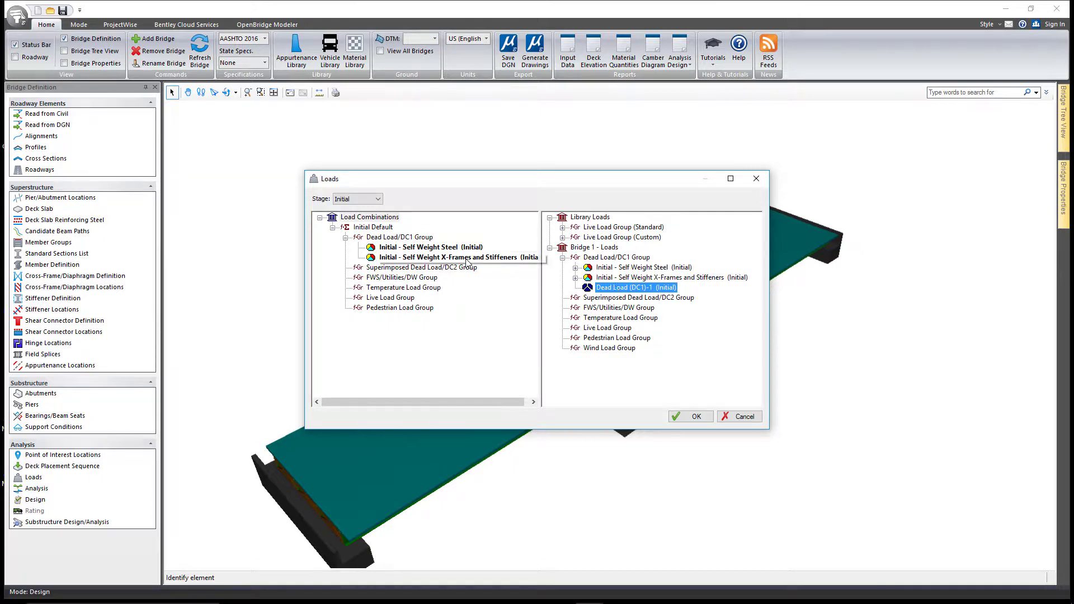
Examine which dead loads the default combinations include in Stage 01 and Stage 02.
click(358, 199)
click(358, 218)
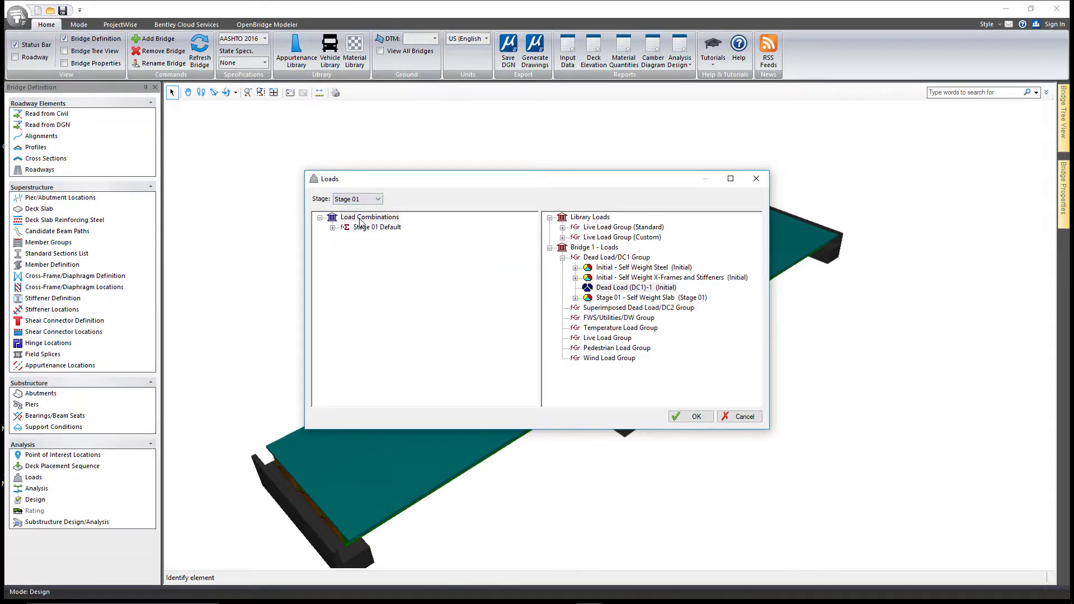
click(332, 228)
click(345, 237)
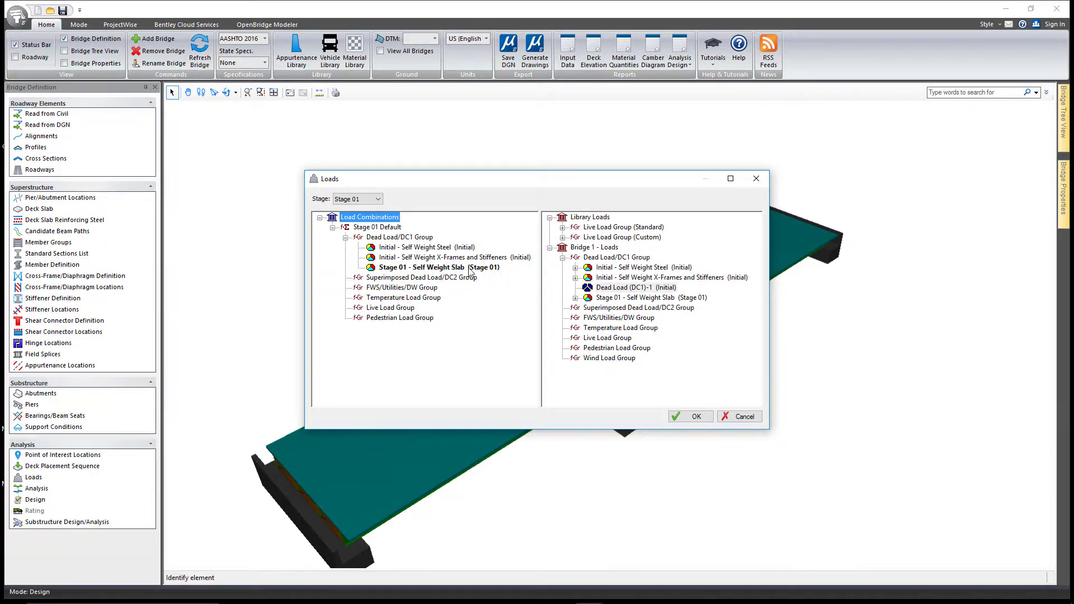
click(372, 199)
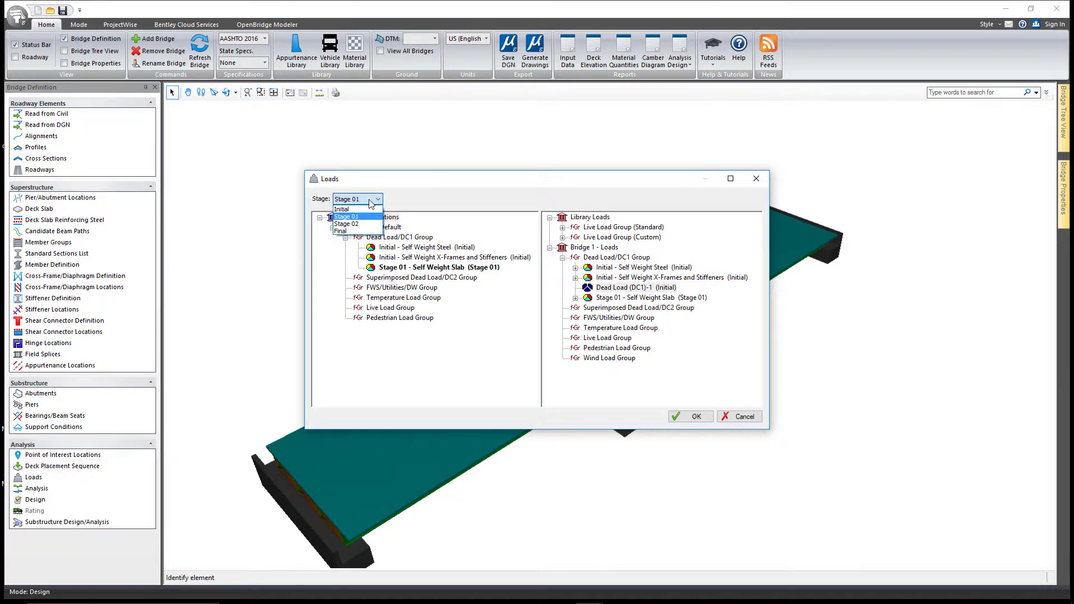
click(373, 227)
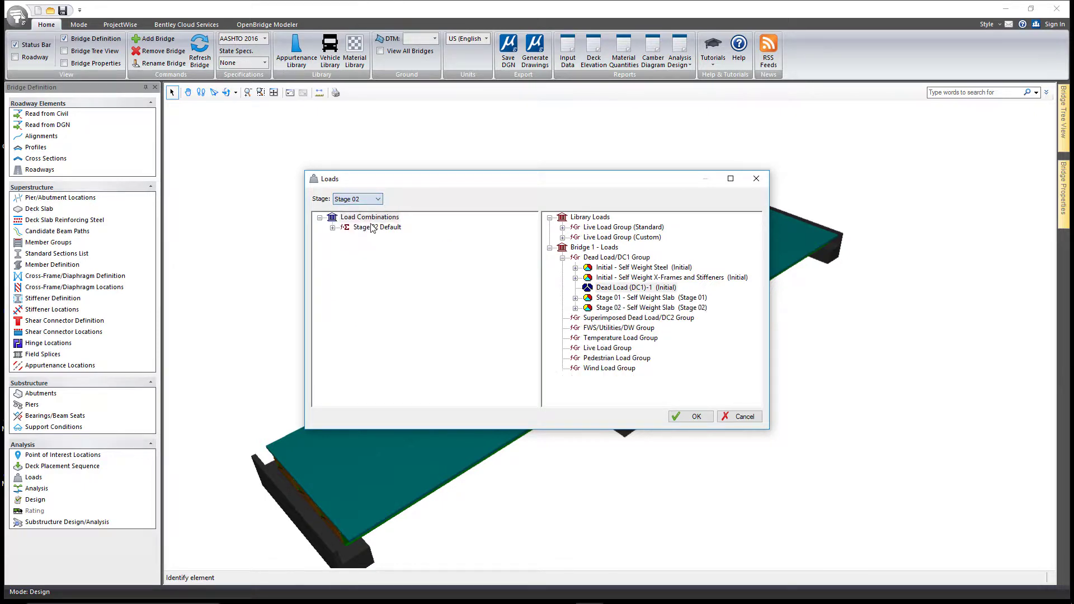
click(332, 227)
click(345, 237)
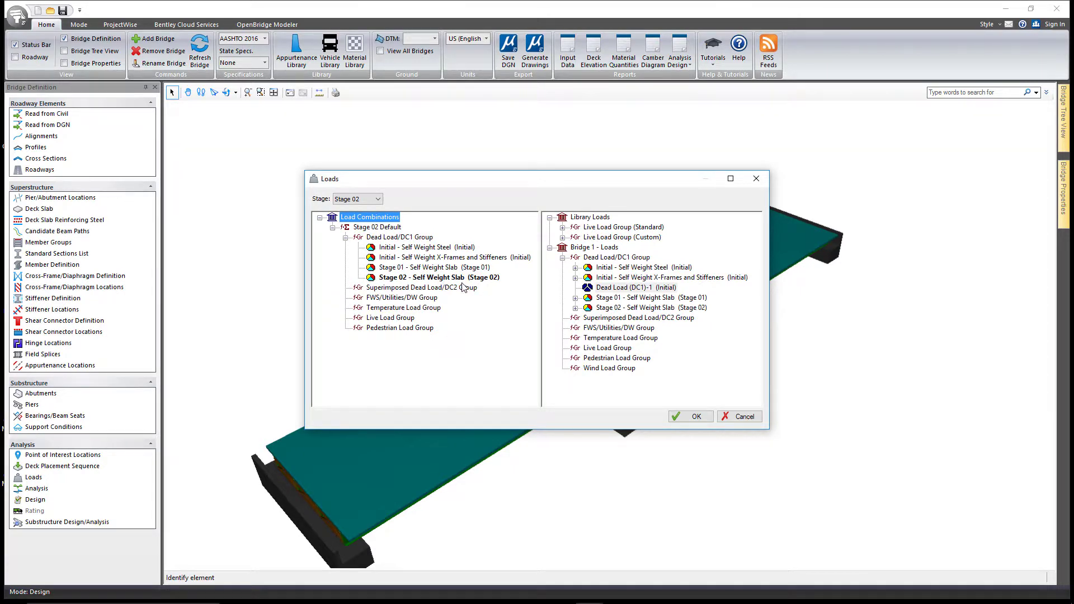
click(703, 315)
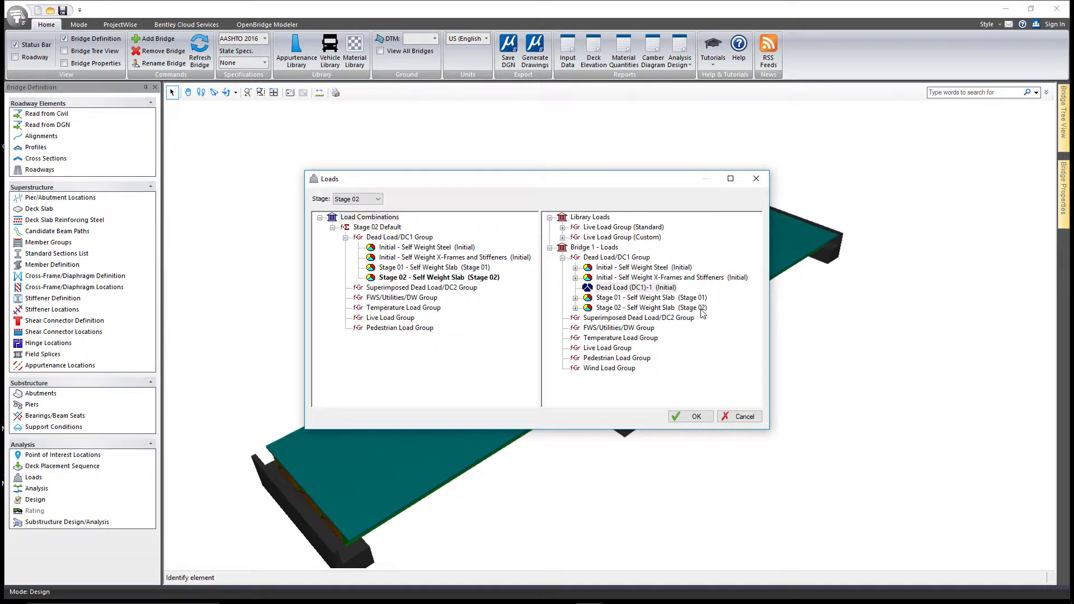
Set the stage to Final and check the available commands for managing load combinations.
click(356, 202)
click(351, 230)
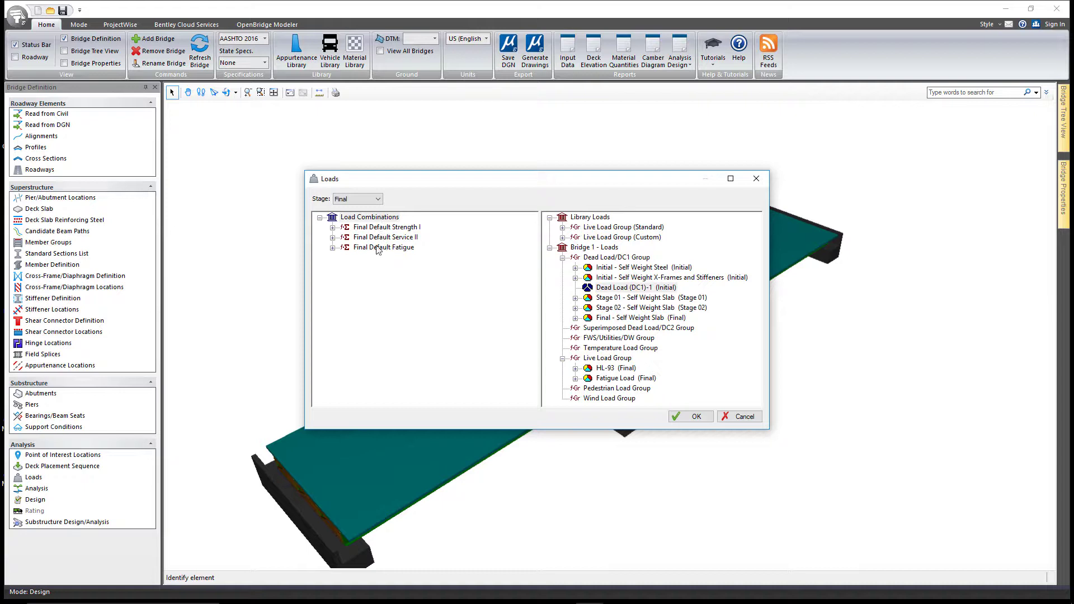
right_click(378, 219)
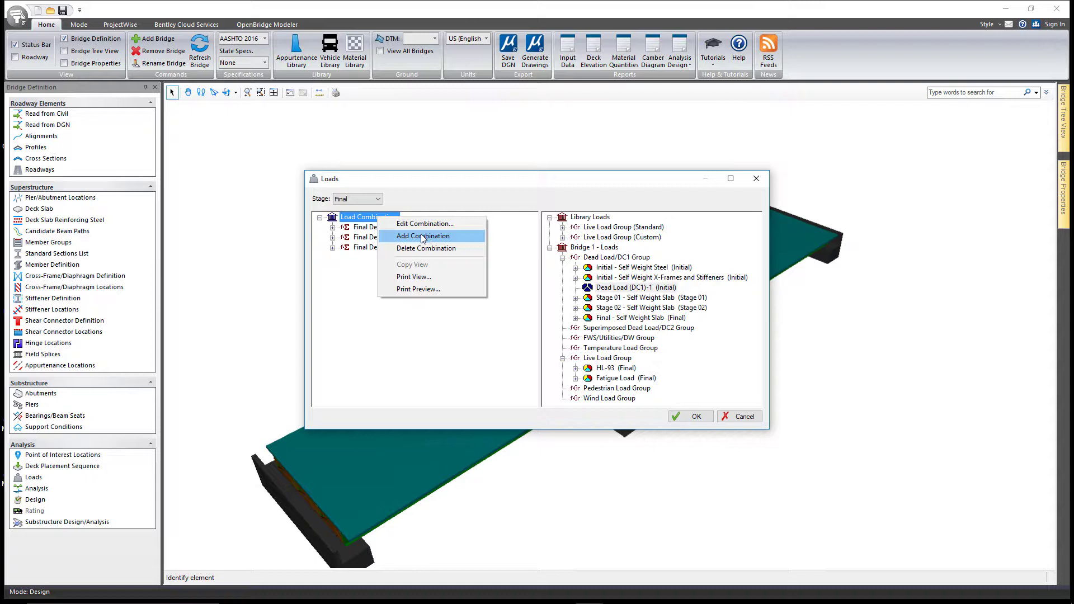
click(434, 209)
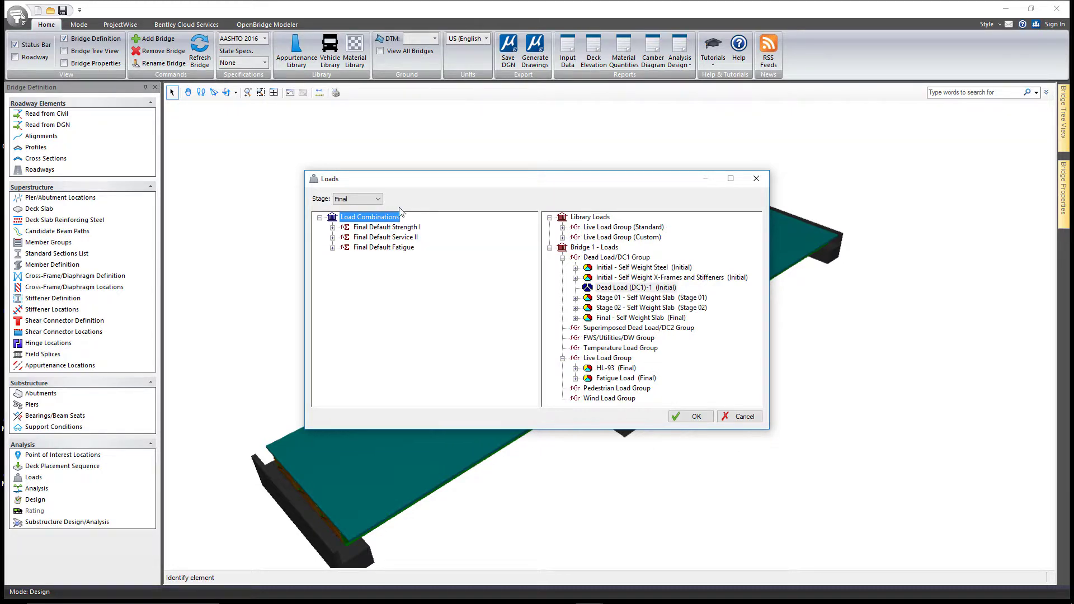
Inspect the load factors of the Final Default Strength I combination and its User Specified option without keeping changes.
click(380, 228)
right_click(379, 229)
click(409, 235)
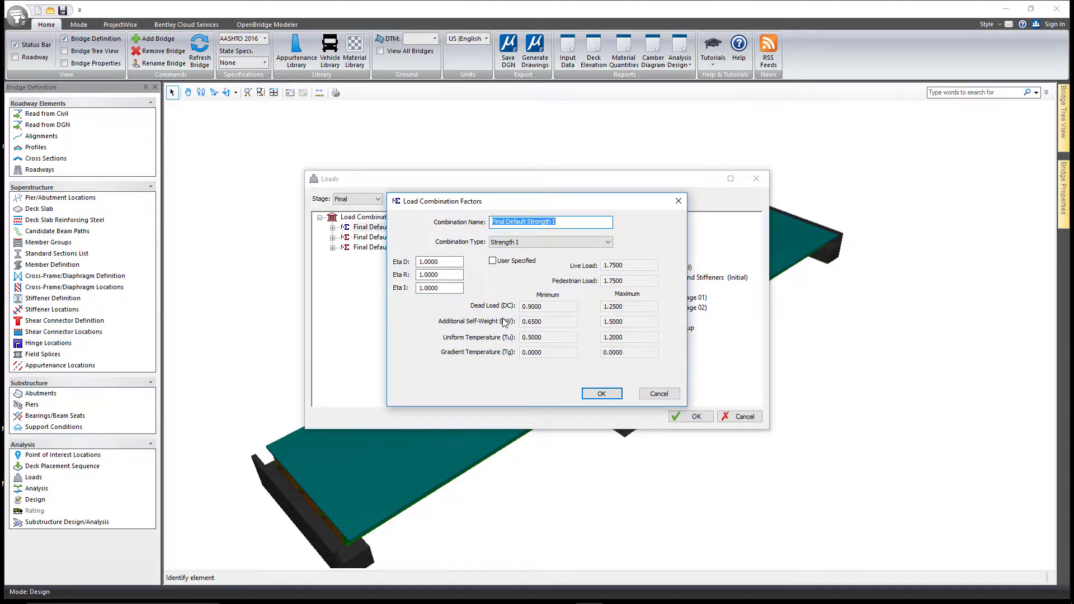
click(511, 262)
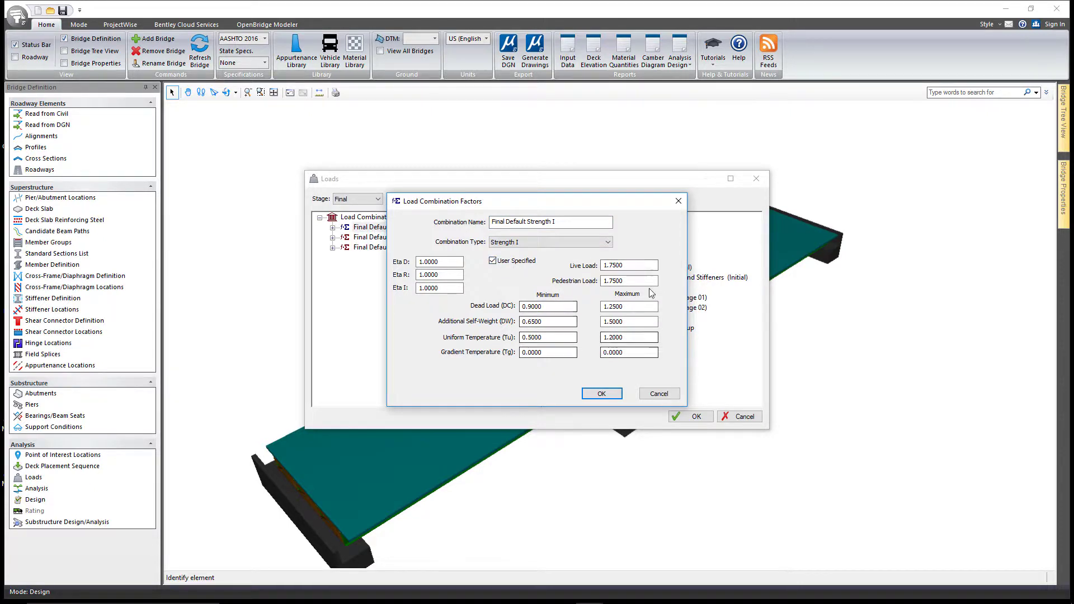
click(512, 261)
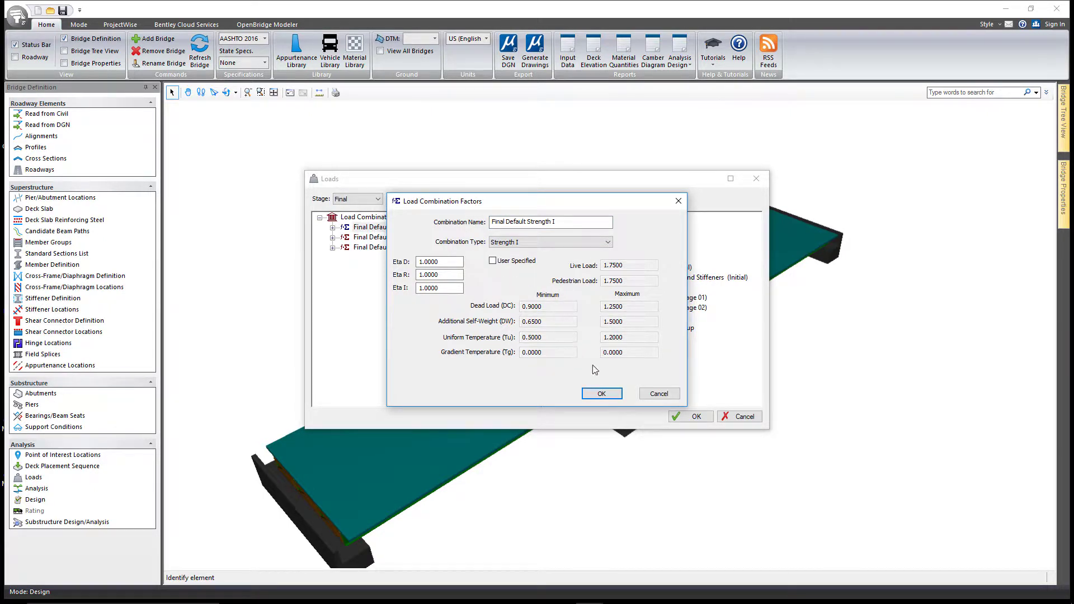
click(663, 393)
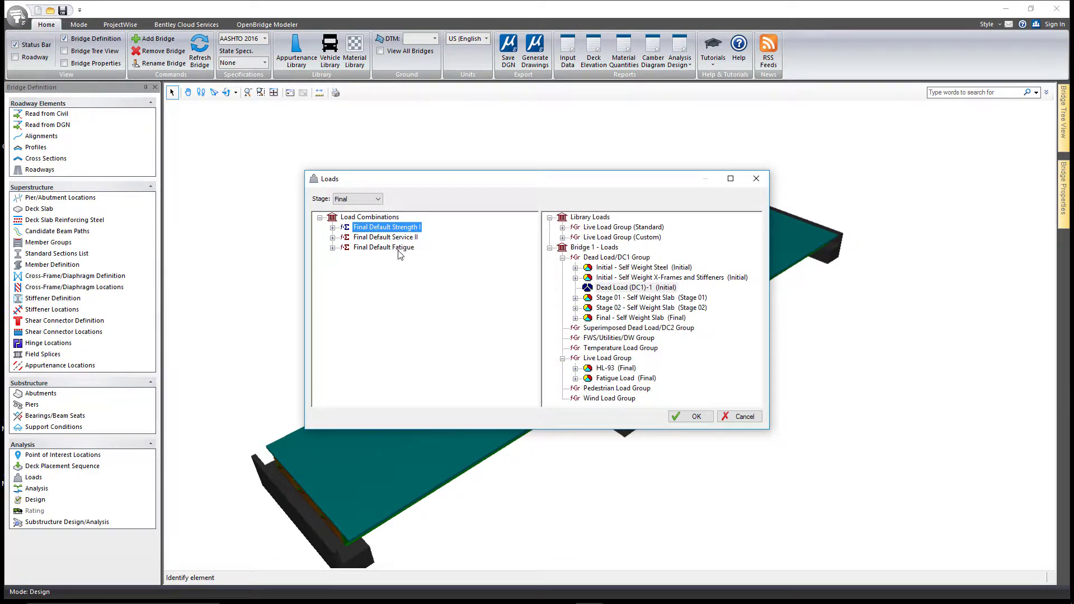
Examine the dead and live loads assigned to the Final Default Strength I and Final Default Fatigue combinations.
click(332, 228)
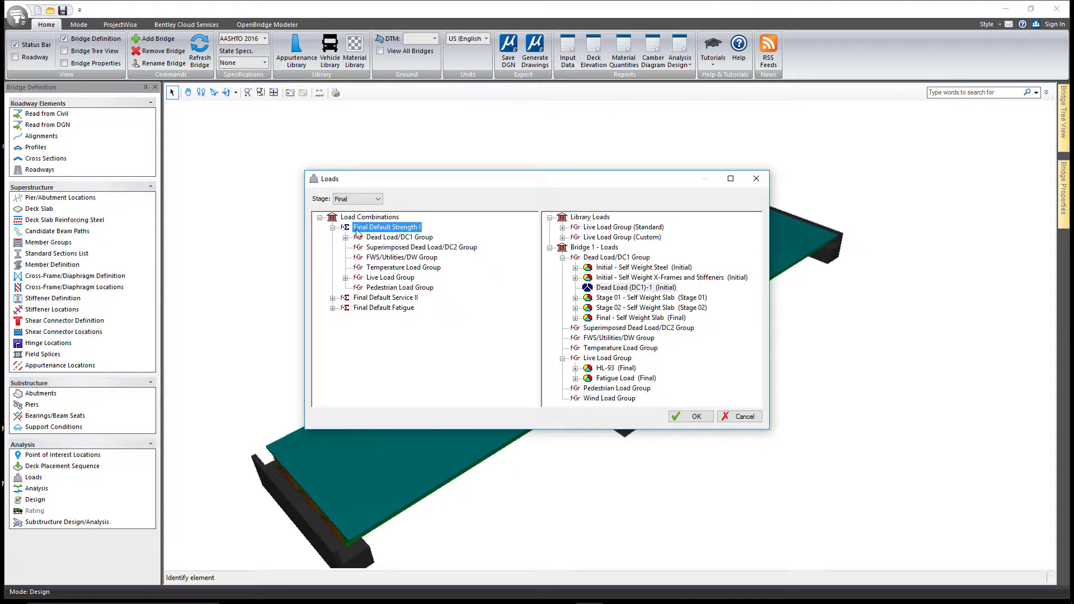
click(345, 237)
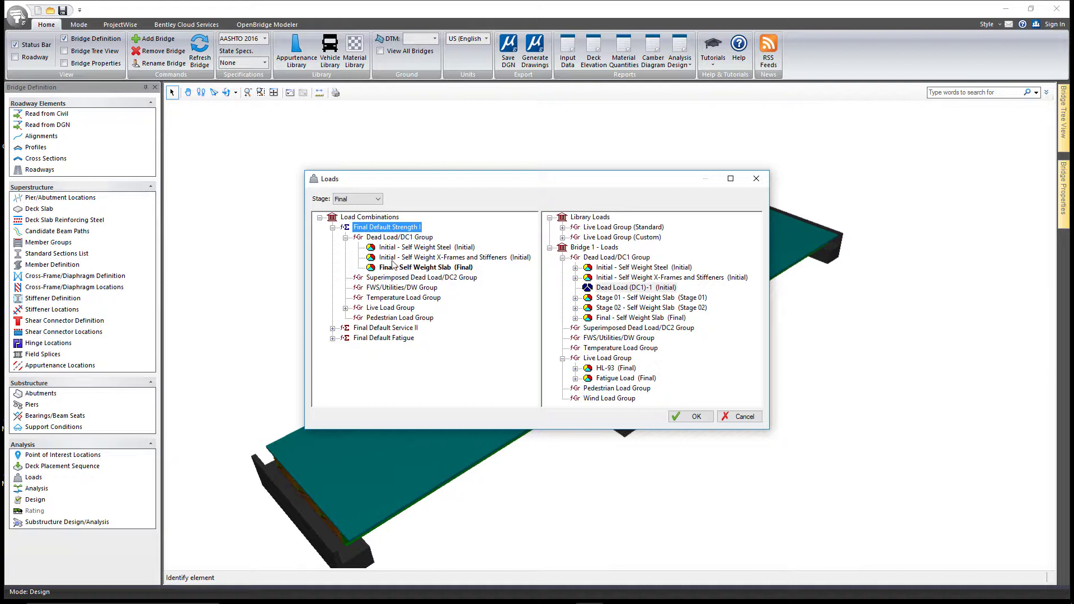
click(345, 308)
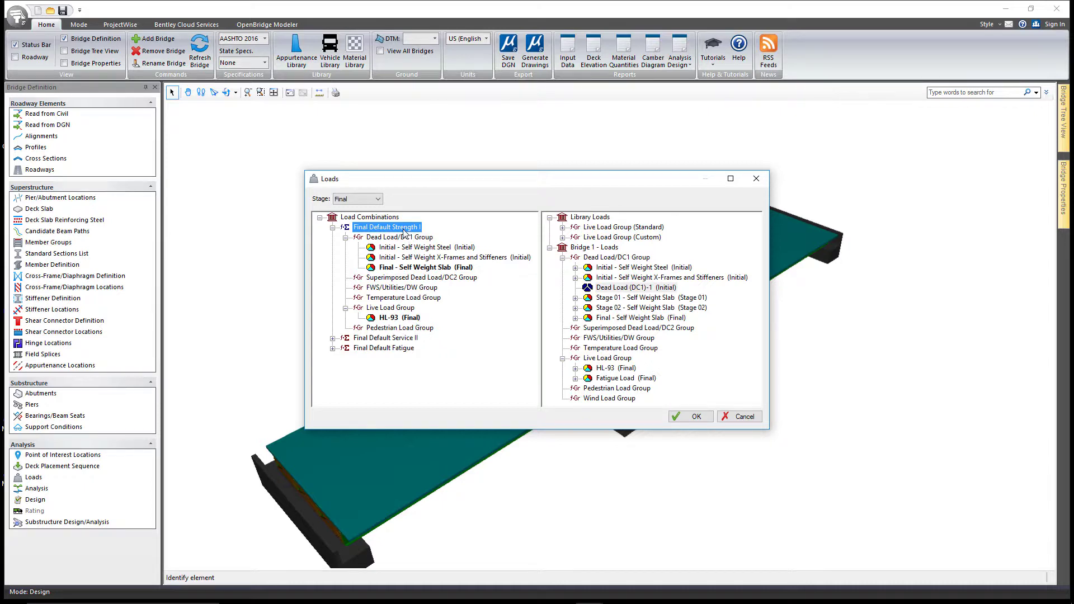
click(332, 349)
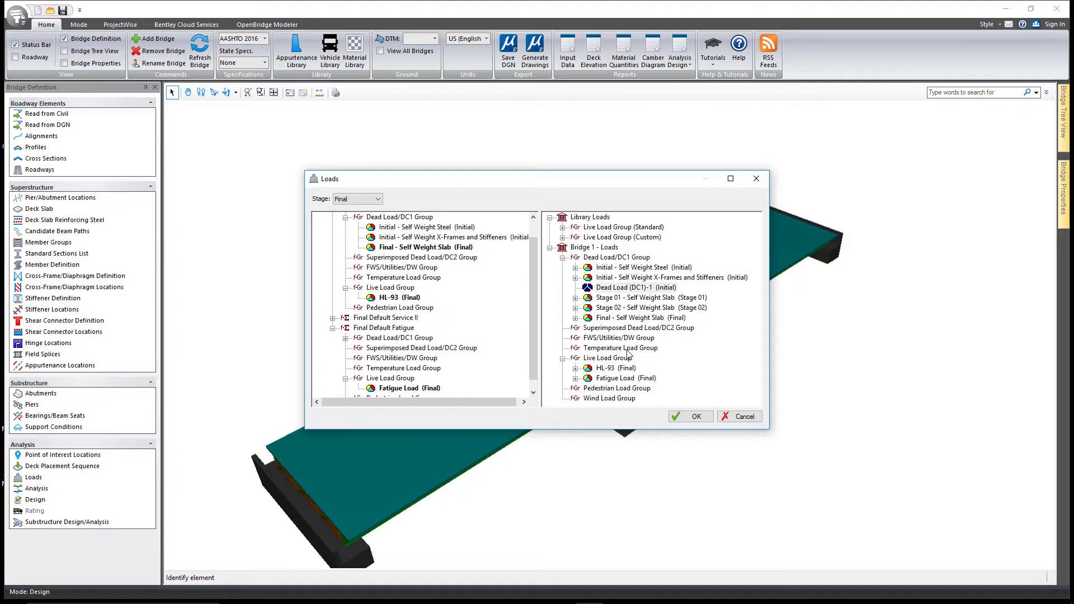
click(378, 199)
click(379, 201)
click(333, 331)
click(332, 227)
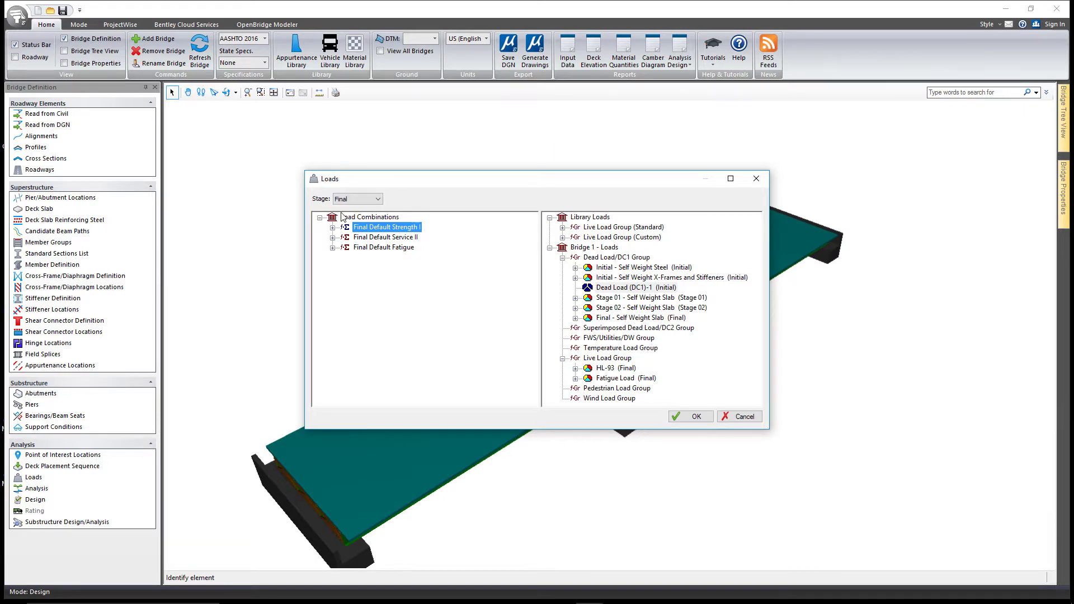
Check the available commands for the Dead Load (DC1)-1 load, including adding it to all combinations.
click(635, 288)
right_click(635, 291)
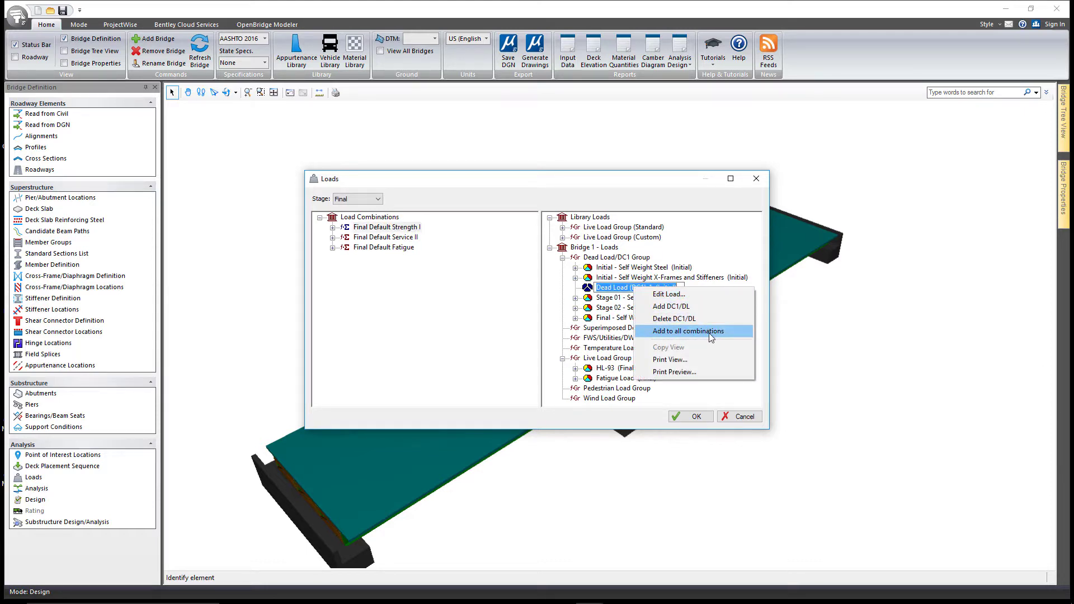
click(700, 206)
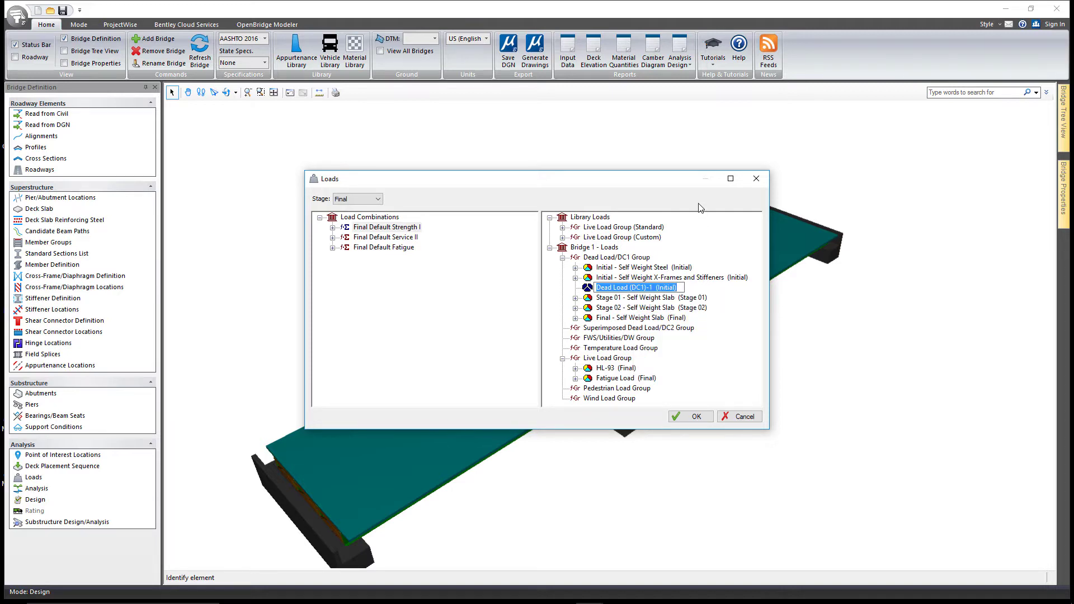
click(509, 256)
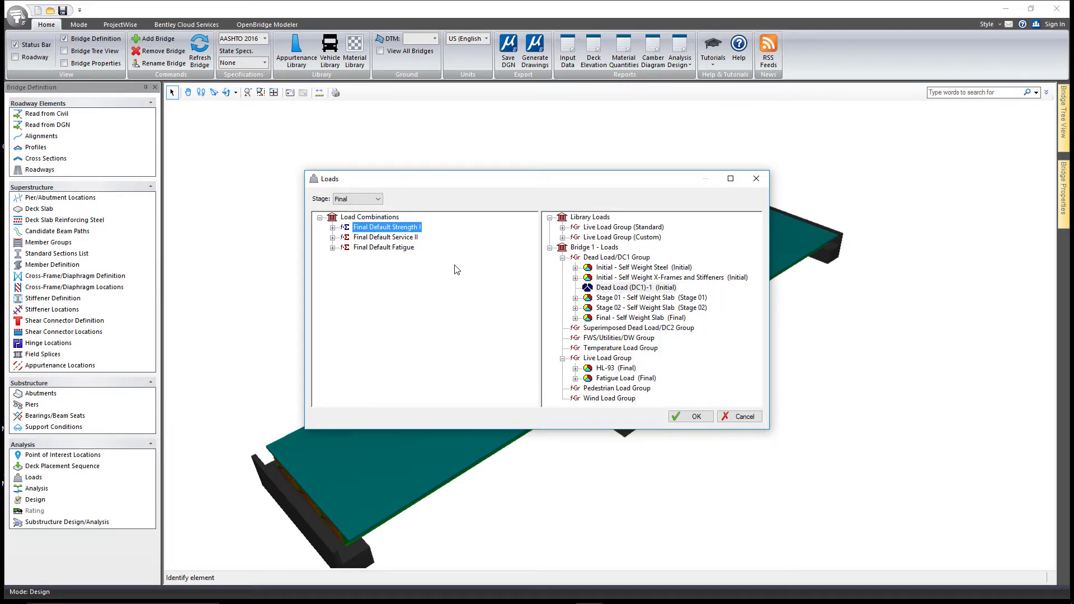